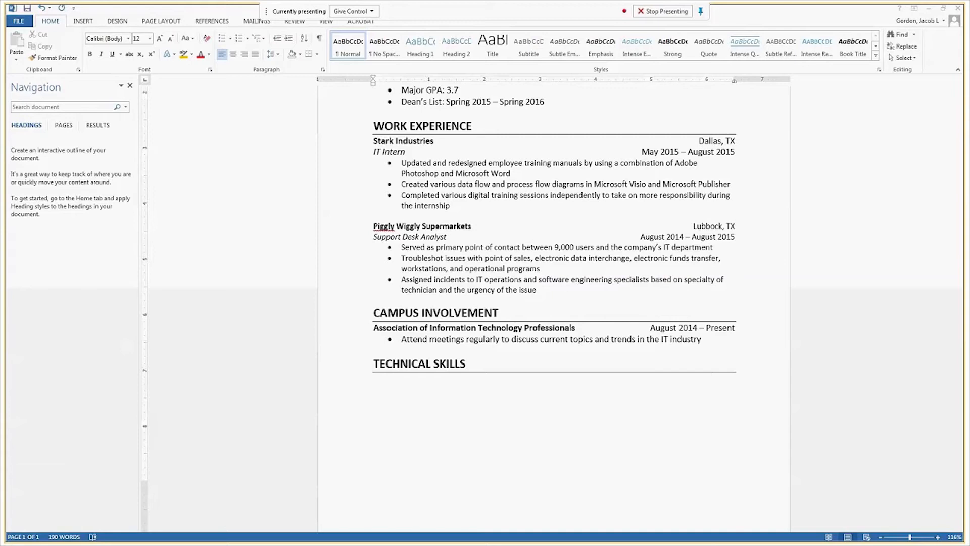
Add the bold subheading "Operating Systems" beneath the TECHNICAL SKILLS heading
click(457, 465)
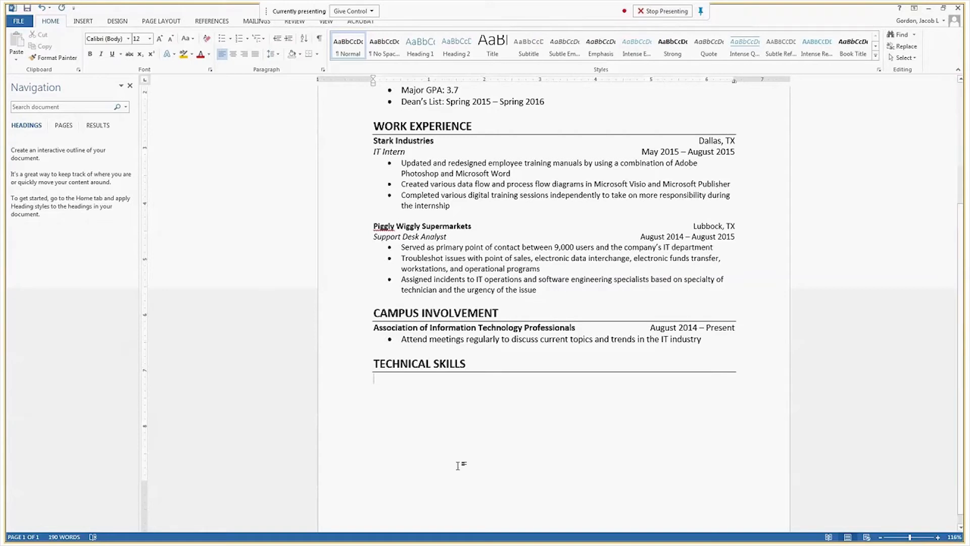
key(ctrl+b)
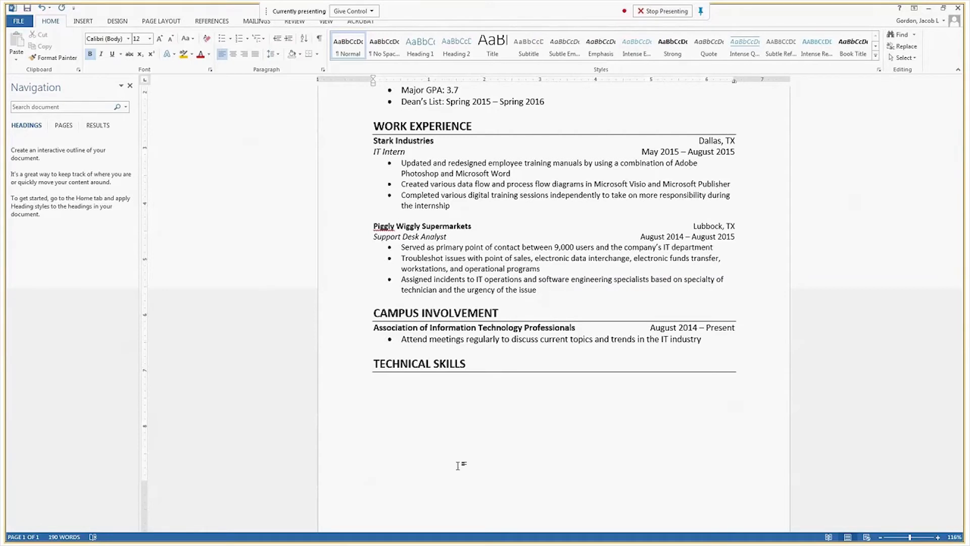
text(Operating Systems)
key(ctrl+b)
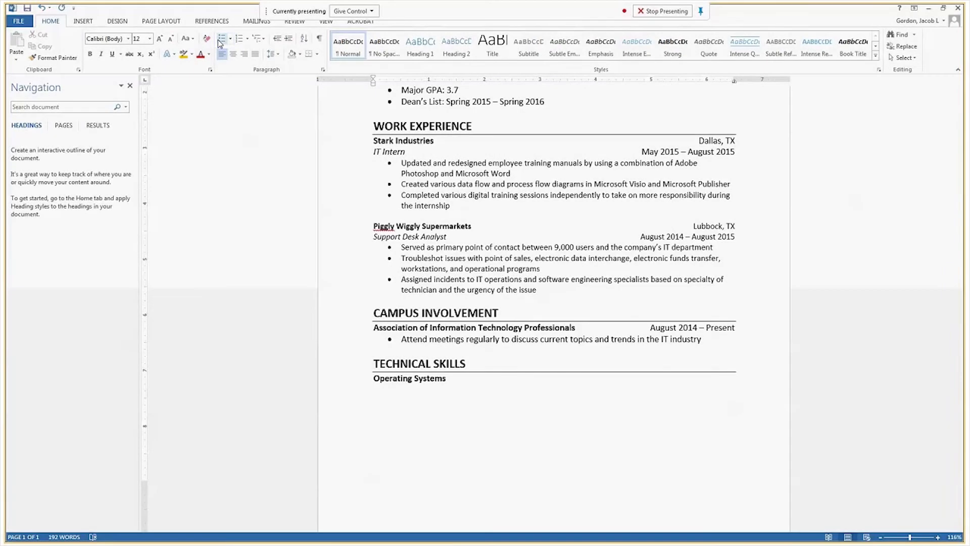
Add a bulleted list under Operating Systems with Windows, Unix/Linux and Apple, followed by a blank line
click(221, 43)
text(Windows)
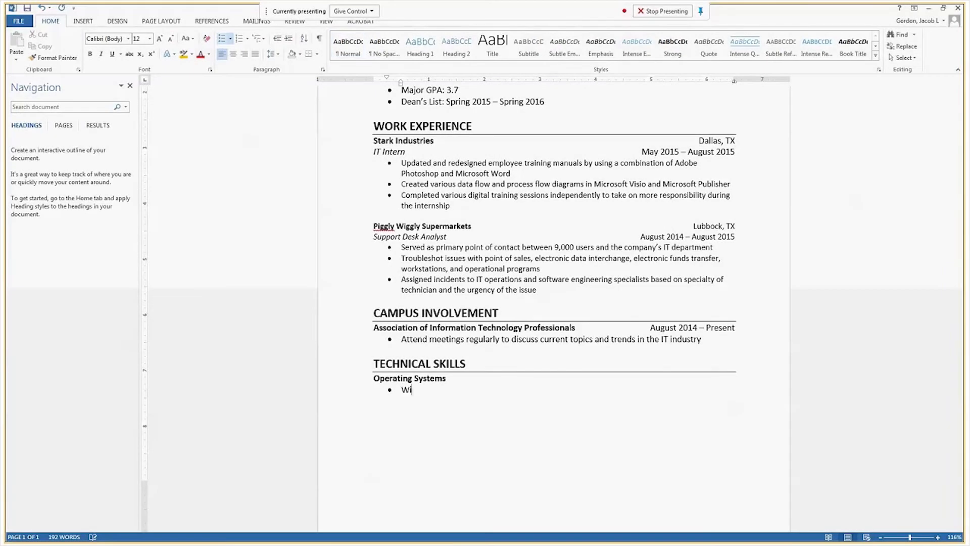
key(Return)
text(Unix/Linux)
key(Return)
text(Apple)
key(Return)
key(Return)
key(Return)
Add the bold subheading "Databases" below the operating systems list
key(ctrl+b)
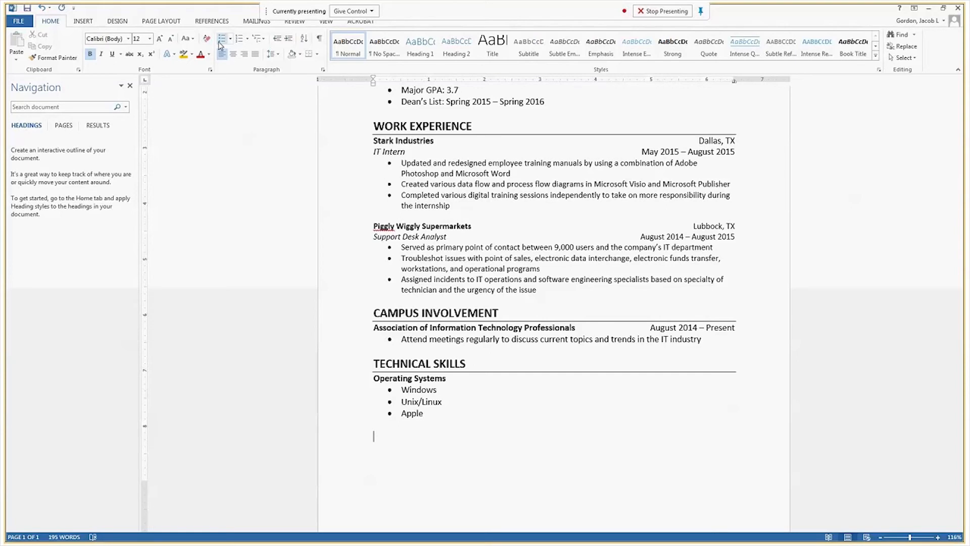
text(Databases)
key(ctrl+b)
List Microsoft SQL Server and MySQL as bullets under Databases, and end the list with a blank line
click(221, 44)
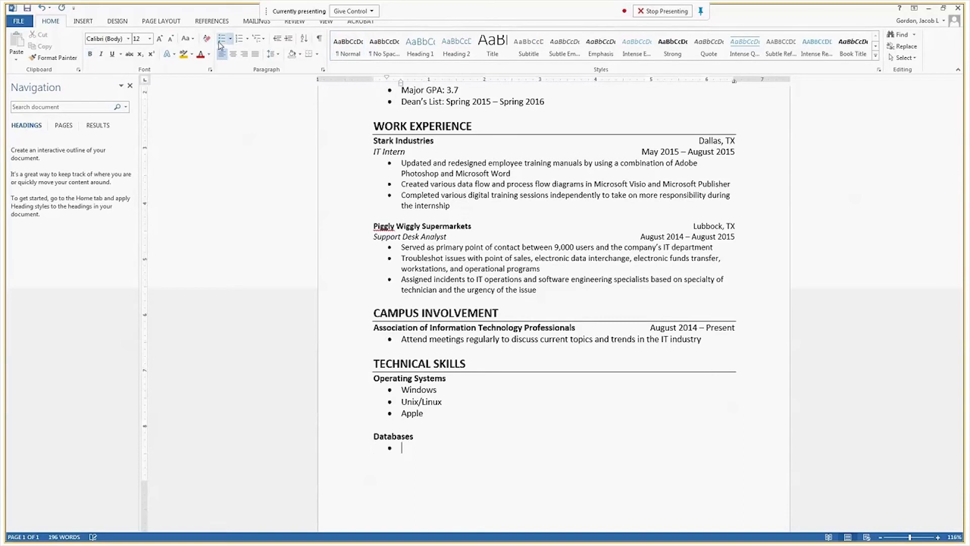
text(Microsoft SQL Server)
key(Return)
text(MYS)
key(BackSpace)
key(BackSpace)
text(ySQL)
key(Return)
key(Return)
key(ctrl+Return)
Add the bold subheading "Web Development" after the databases list
key(ctrl+b)
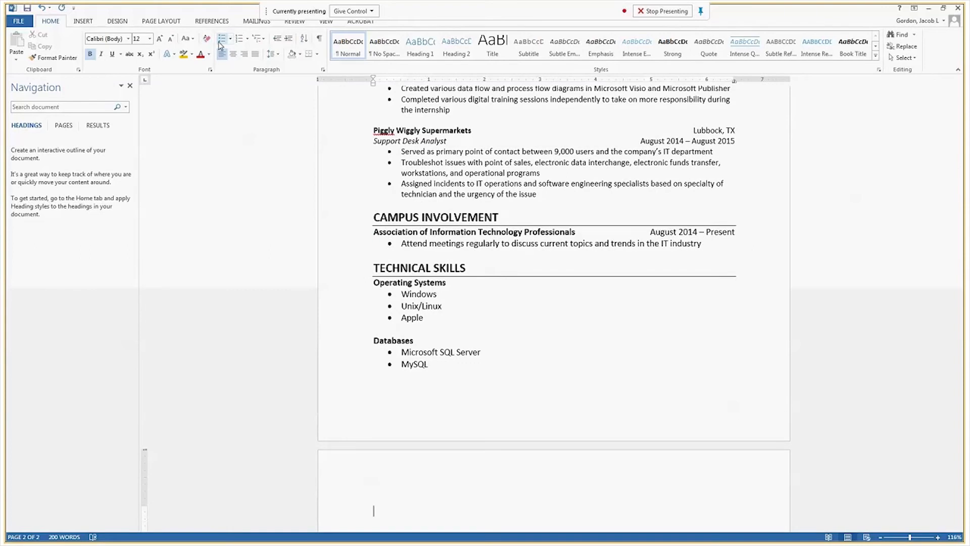
text(Web Development)
key(Return)
key(ctrl+b)
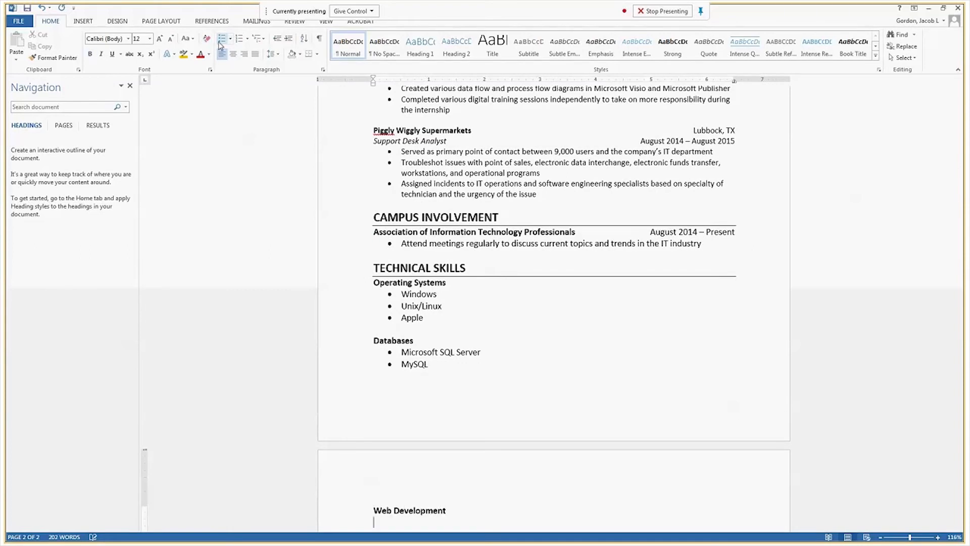
Start a bulleted list under Web Development with HTML & CSS, PHP and JavaScript
click(221, 39)
text(HTML)
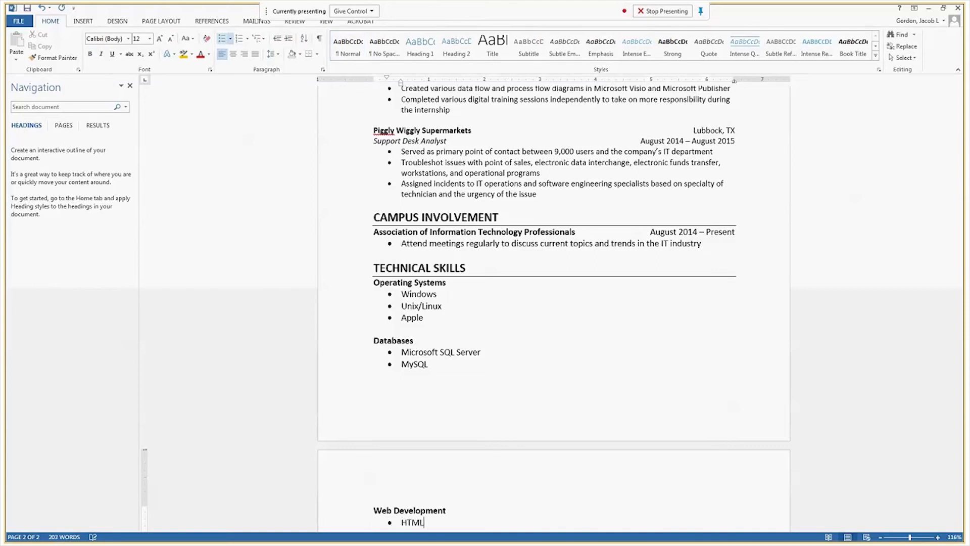
text( & Css)
key(BackSpace)
key(BackSpace)
text(SS)
key(Return)
text(PHP)
key(Return)
text(Java)
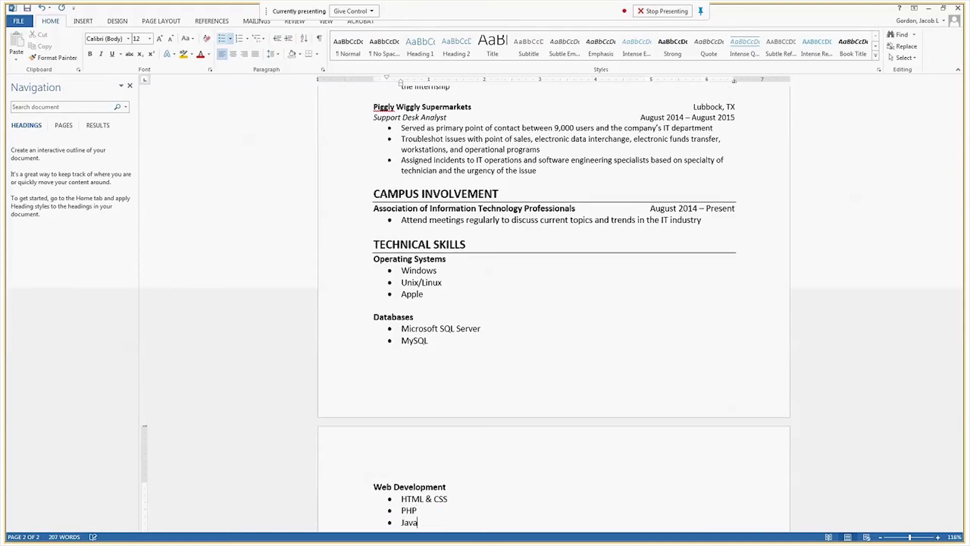
text(Script)
key(Return)
Complete the Web Development list with the bullets "ASP and .Net" and "Joomla", and end the list
text(A)
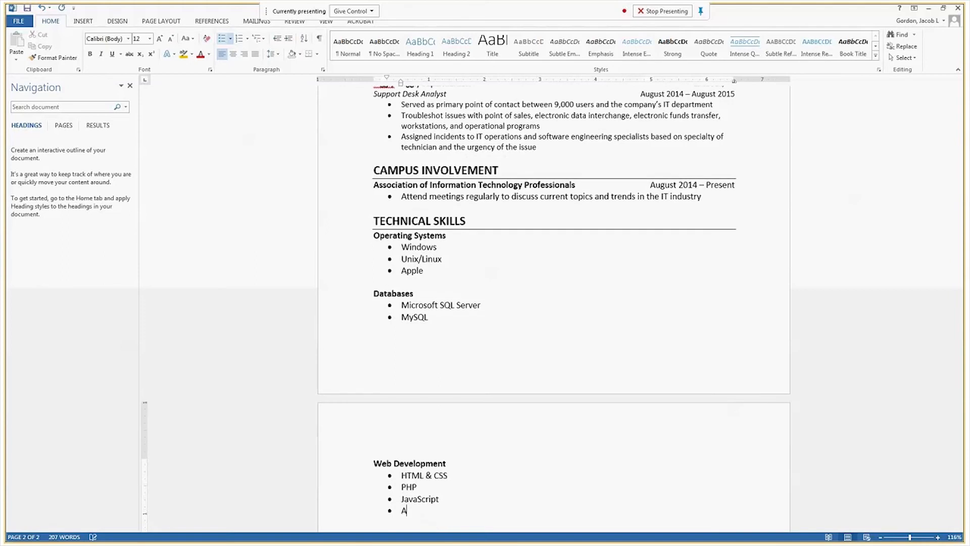
text(SP and .NET)
key(BackSpace)
key(BackSpace)
text(et)
key(Return)
text(Joomla)
key(Return)
key(Return)
Add the bold subheading "Programming Languages" with Java as a bullet beneath it
key(ctrl+b)
text(Programmin)
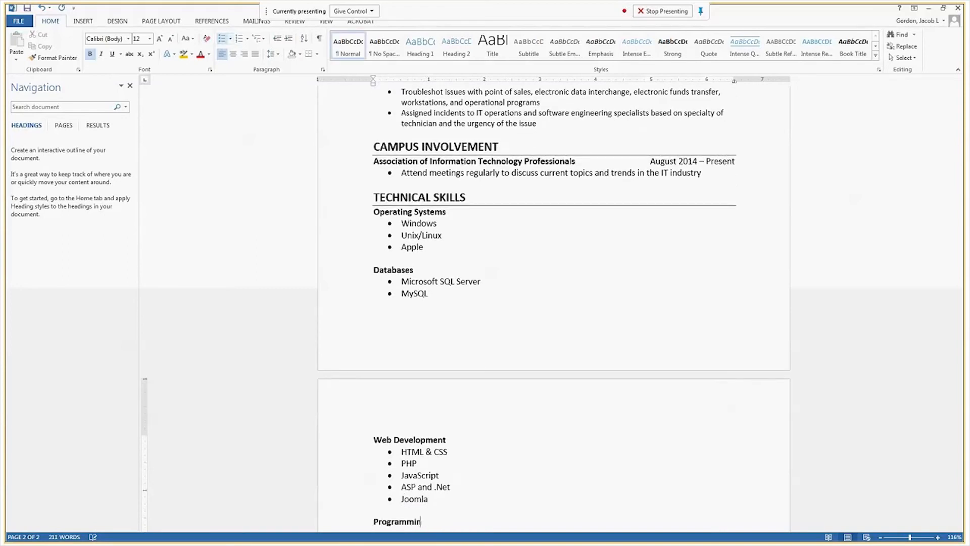
text(g Languages)
key(Return)
key(ctrl+b)
click(220, 44)
text(Java)
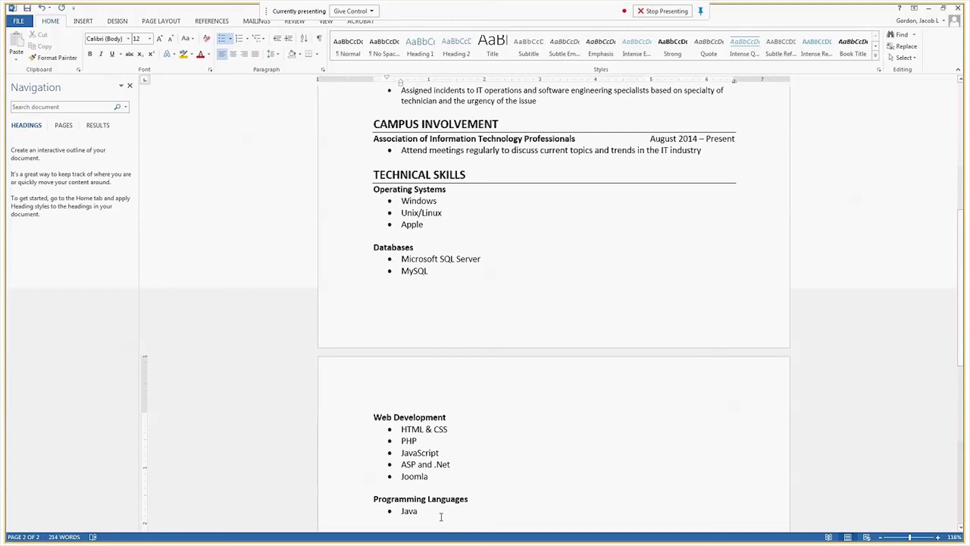
Arrange everything under the TECHNICAL SKILLS heading, from Operating Systems to Java, in two columns
drag(441, 516, 378, 200)
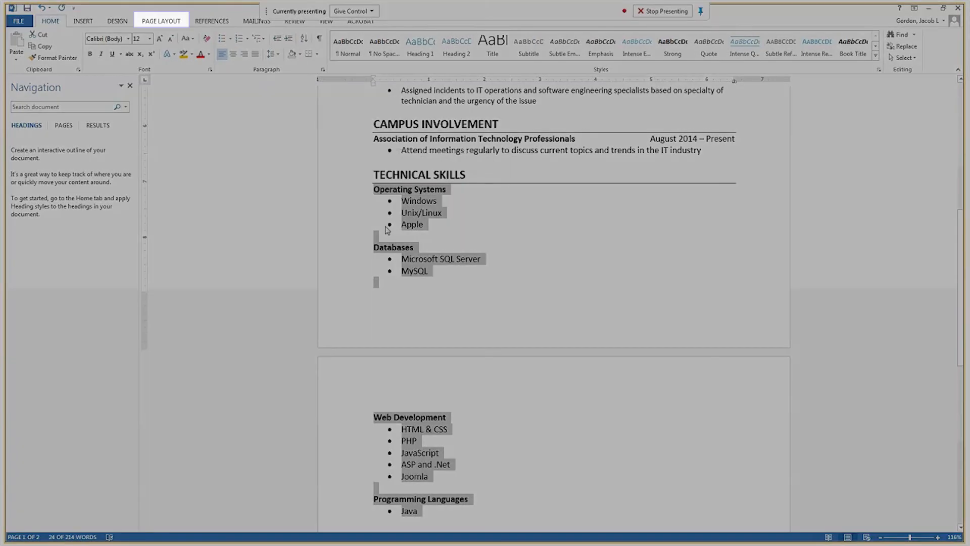
click(169, 21)
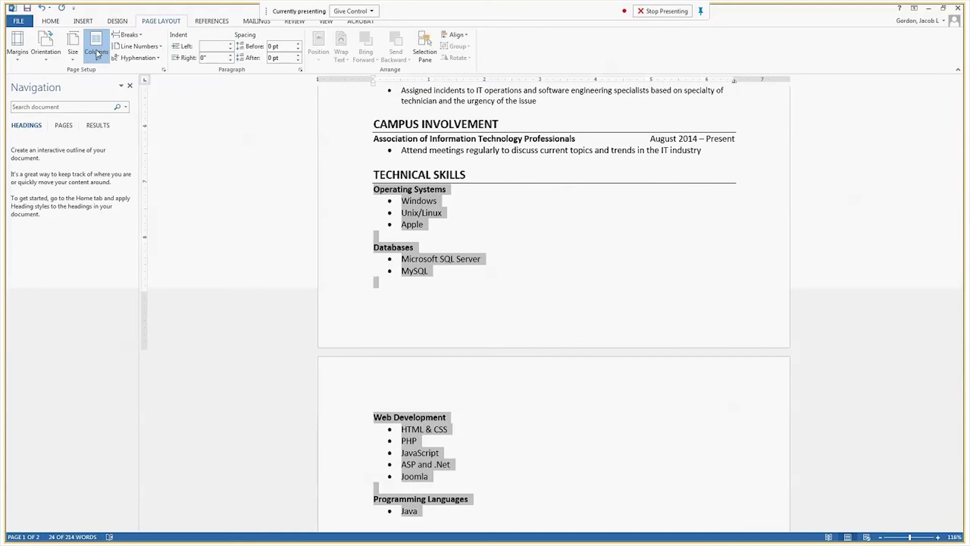
click(97, 53)
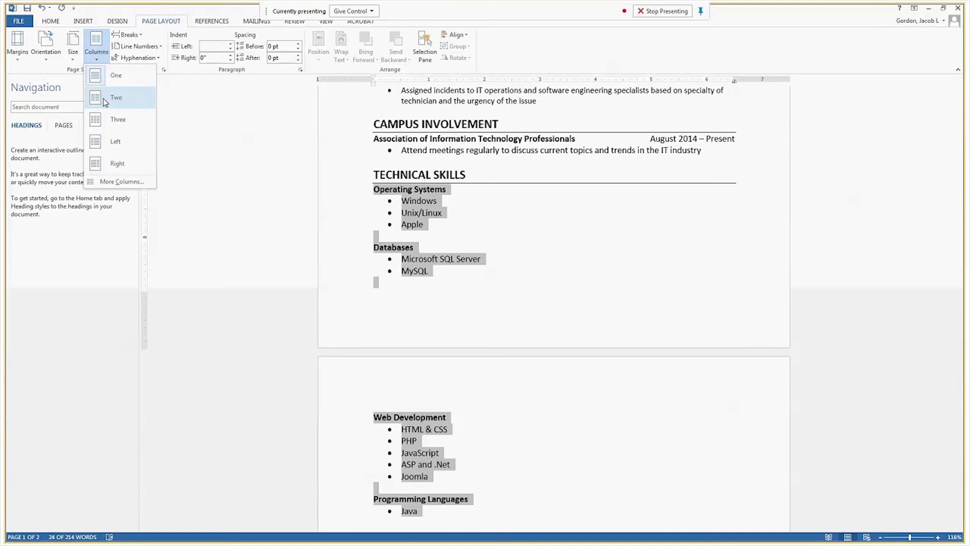
click(116, 97)
click(724, 428)
scroll(717, 429, up, 3)
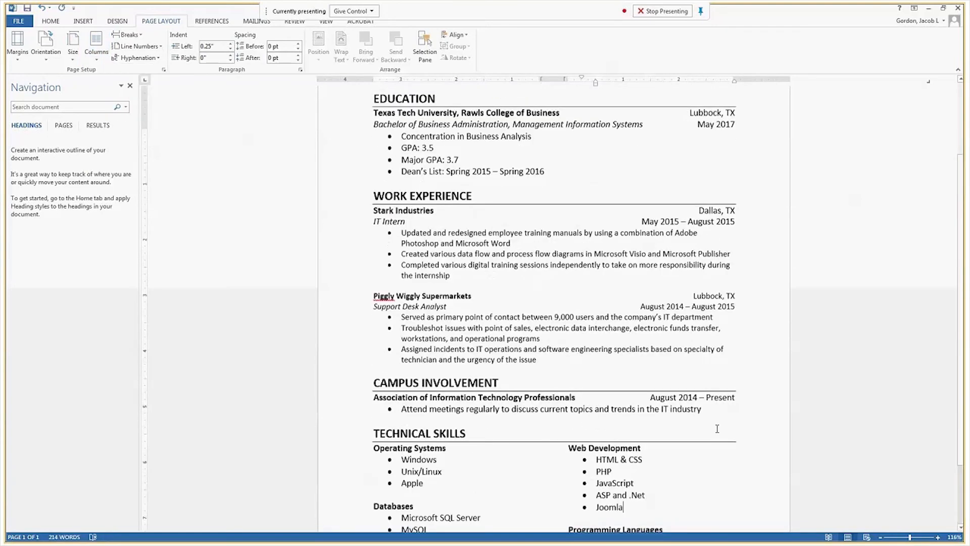
scroll(717, 429, down, 3)
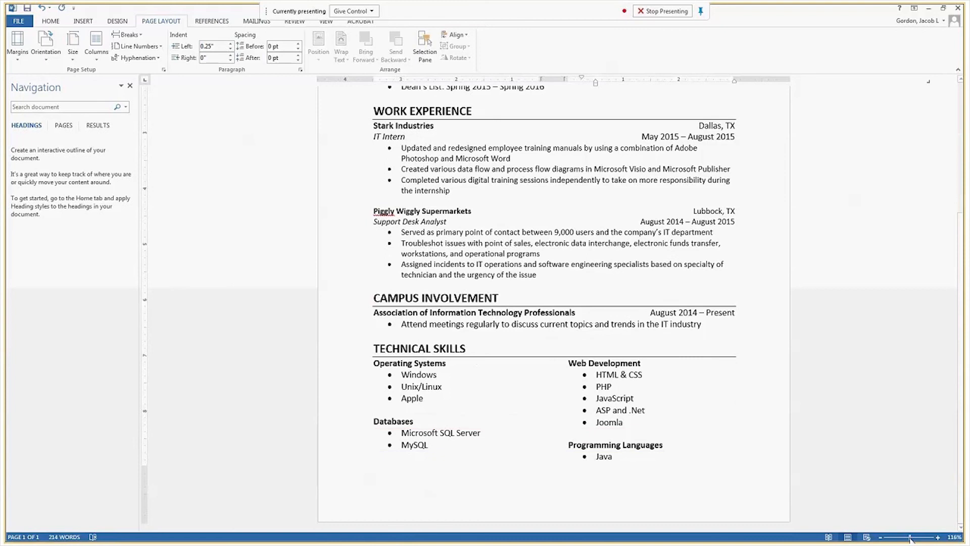
click(880, 537)
click(880, 537)
click(881, 537)
click(880, 537)
click(880, 537)
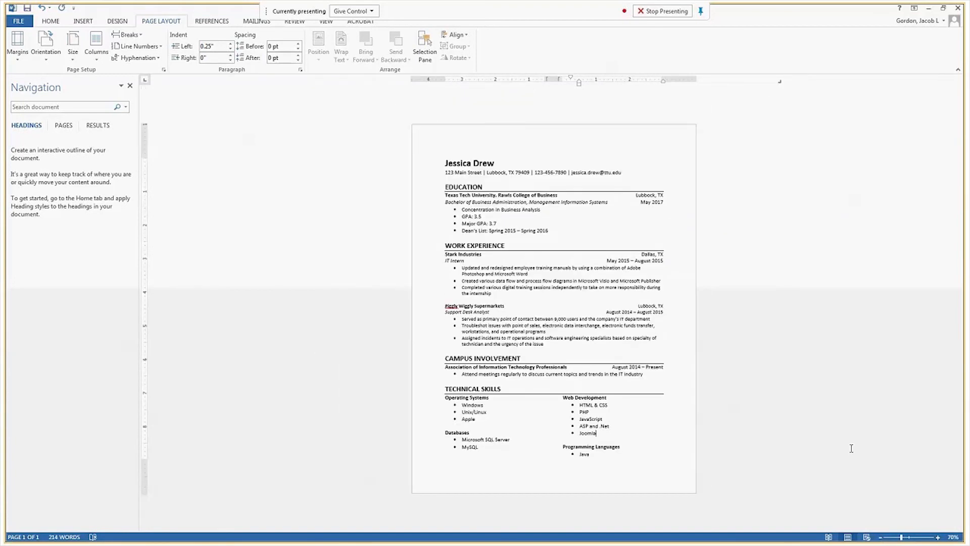